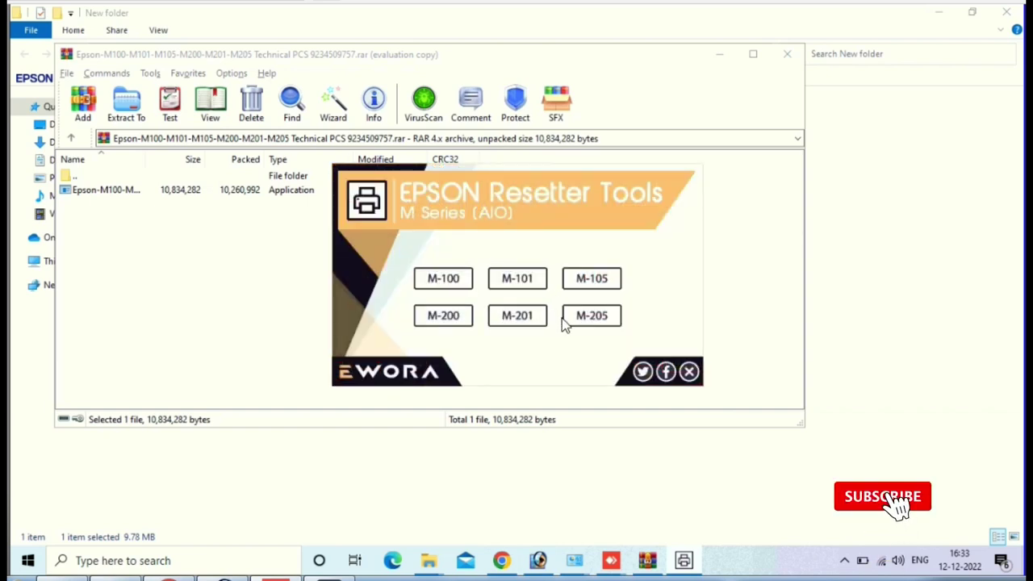
Step: Choose the M-200 model in EPSON Resetter Tools
{"action": "left_click", "coordinate": [440, 318]}
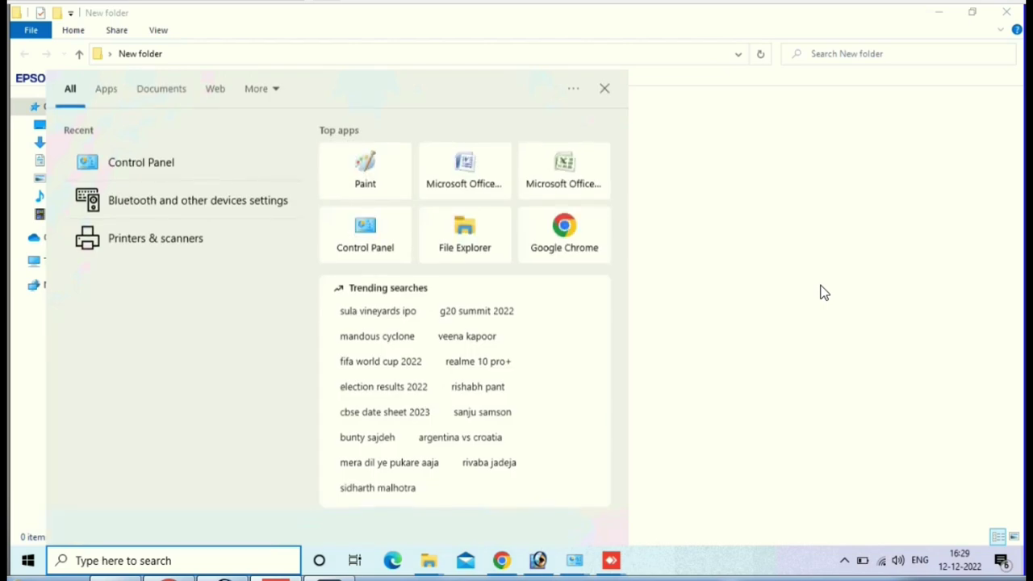
Step: Open Devices and Printers in Control Panel and bring up the EPSON M200 Series printer's actions
{"action": "type", "text": "c"}
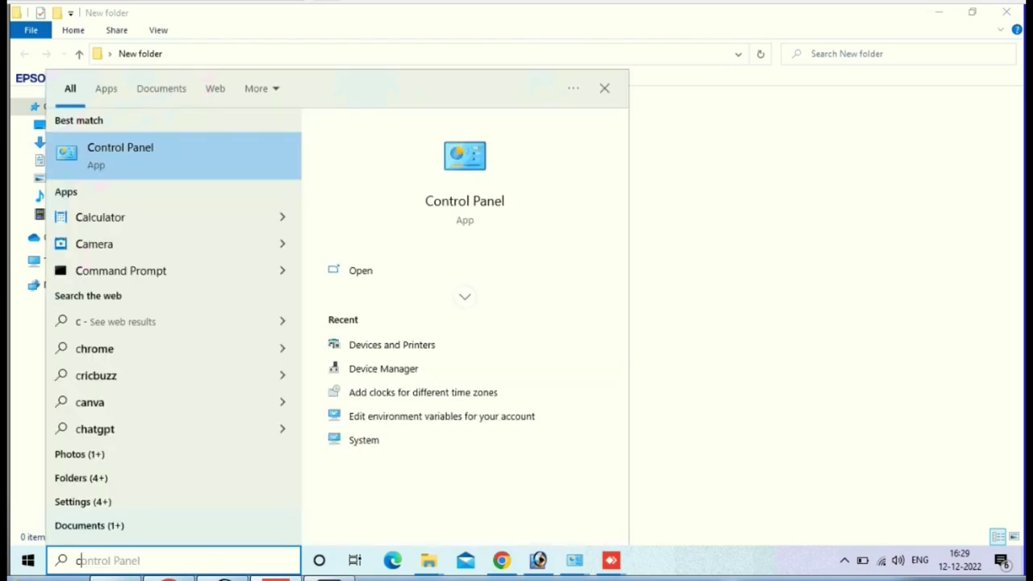
{"action": "left_click", "coordinate": [122, 147]}
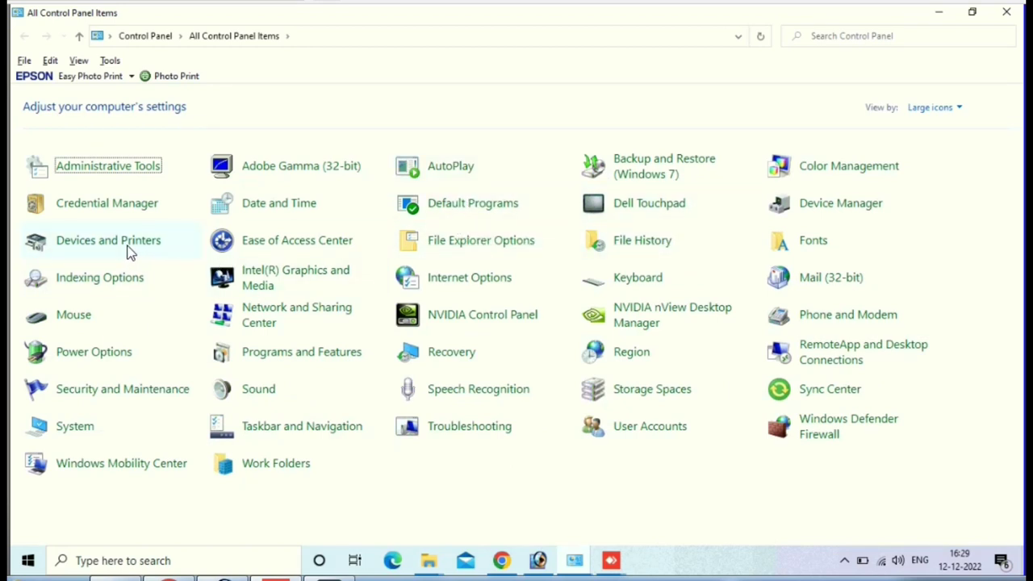
{"action": "left_click", "coordinate": [125, 251]}
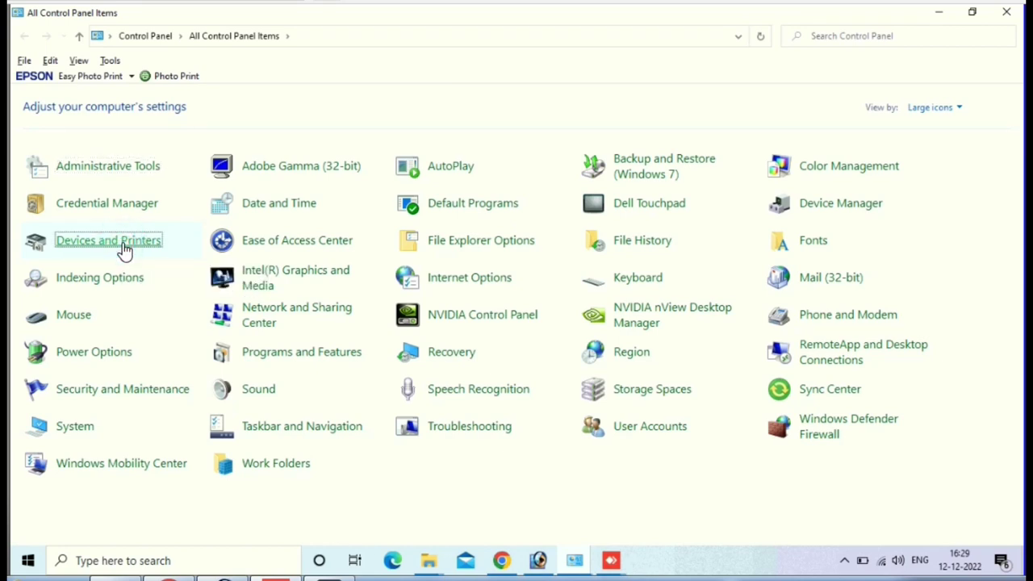
{"action": "left_click", "coordinate": [125, 248]}
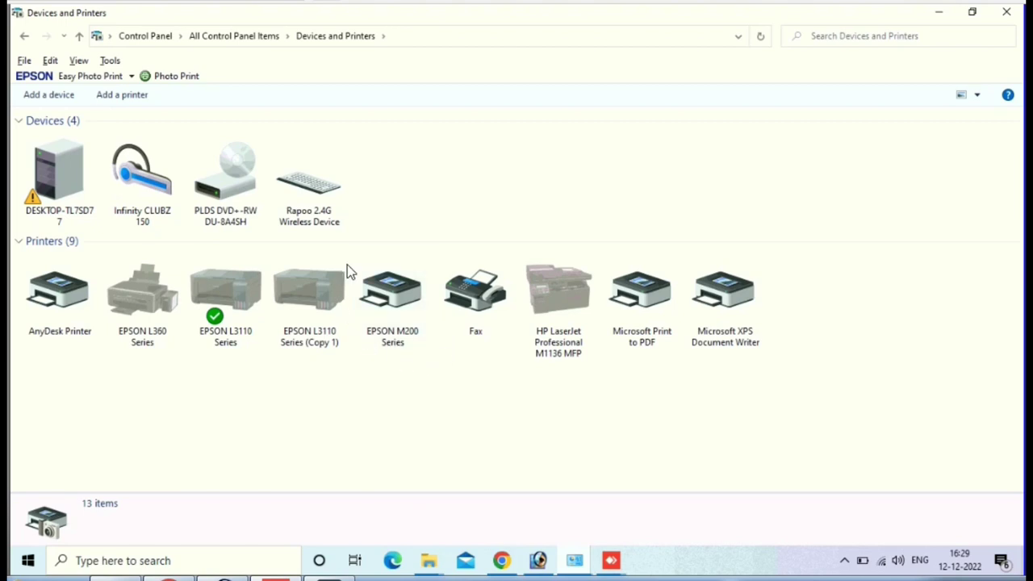
{"action": "left_click", "coordinate": [396, 294]}
{"action": "right_click", "coordinate": [395, 295]}
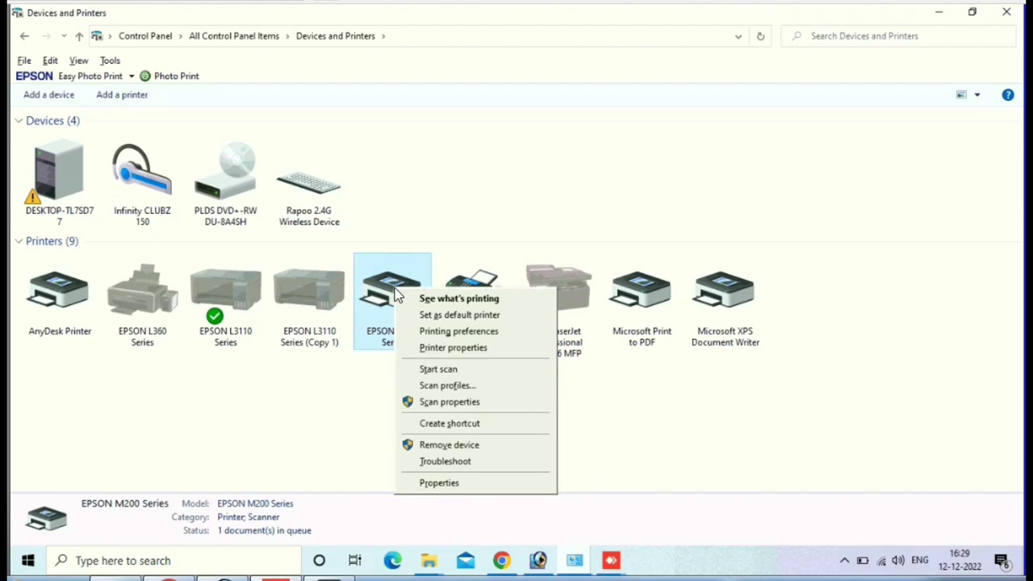
Step: Check the M200 status in EPSON Status Monitor 3 from Printing preferences' Maintenance tab
{"action": "left_click", "coordinate": [455, 332]}
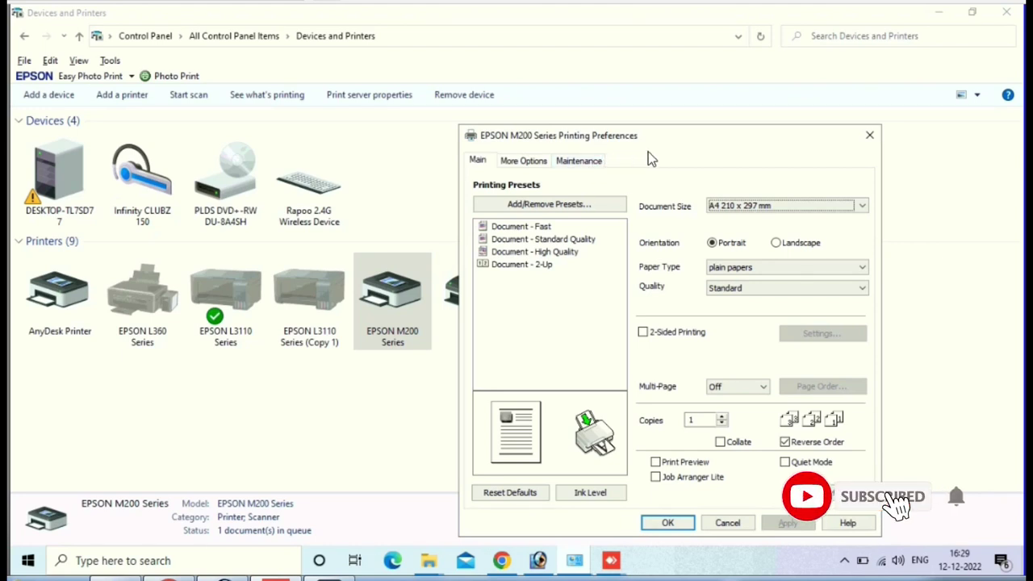
{"action": "left_click", "coordinate": [578, 162]}
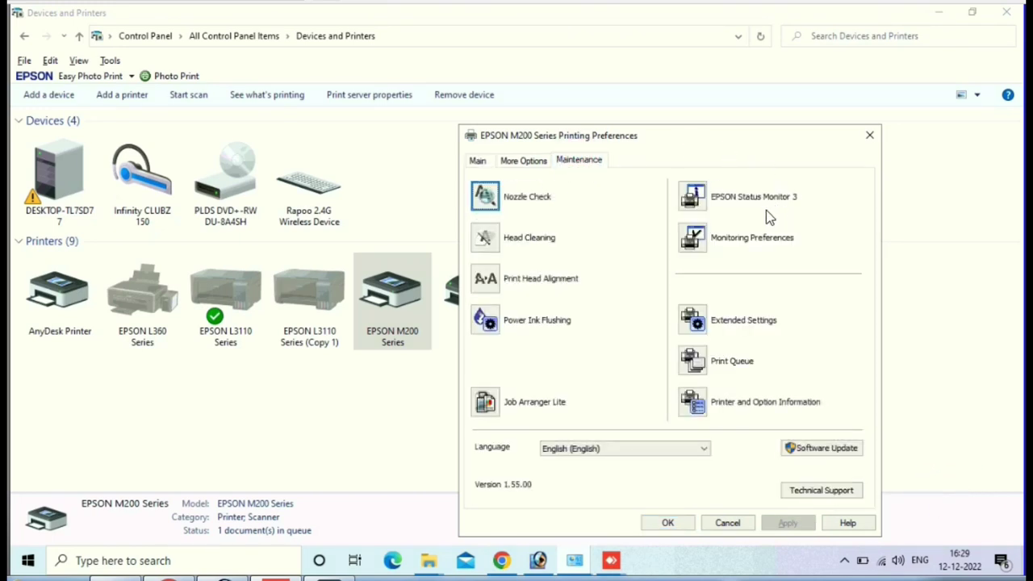
{"action": "left_click", "coordinate": [694, 204]}
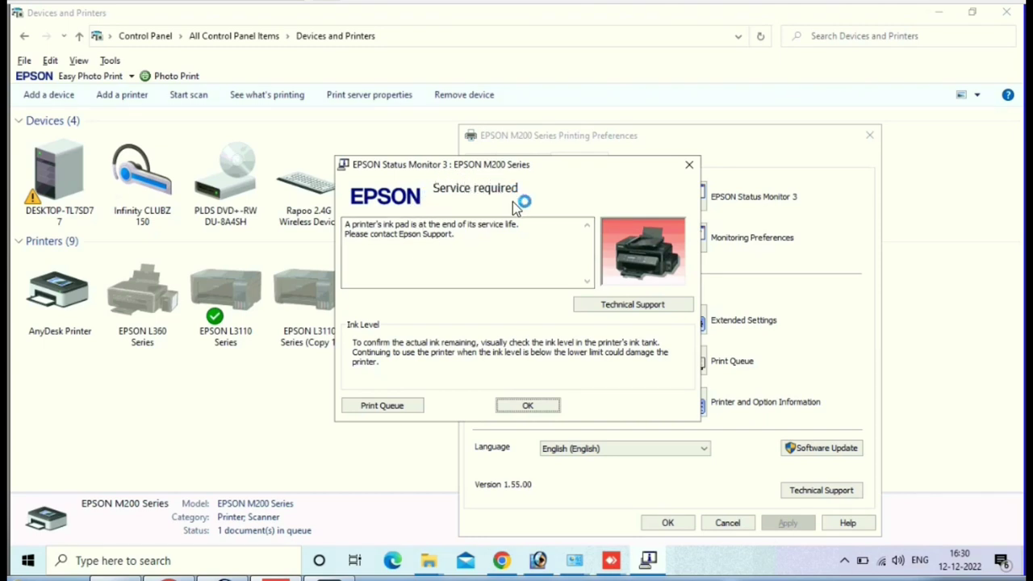
Step: Cancel the stuck Untitled-1 job in the print queue and close the empty queue
{"action": "left_click", "coordinate": [394, 407]}
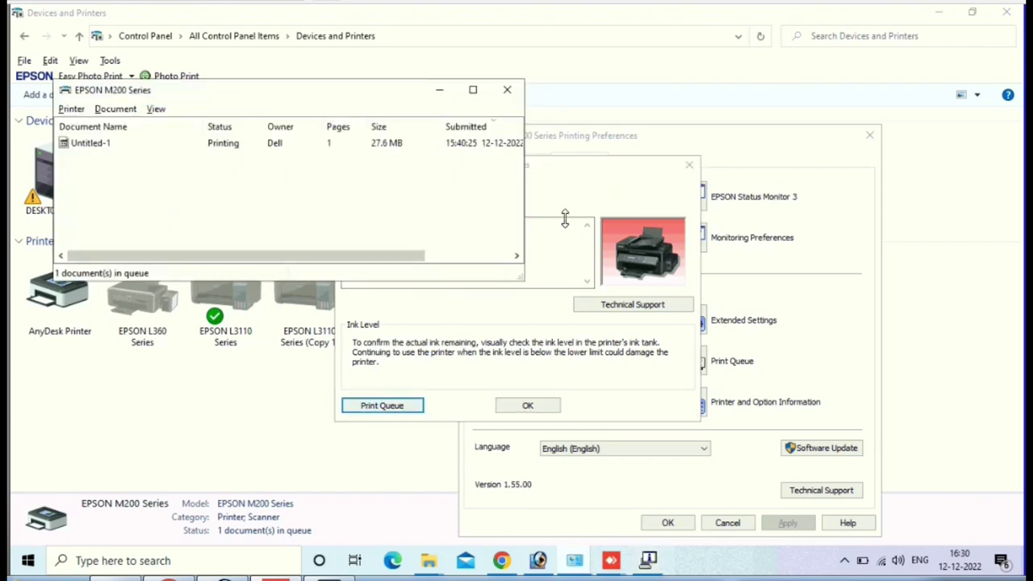
{"action": "right_click", "coordinate": [96, 146]}
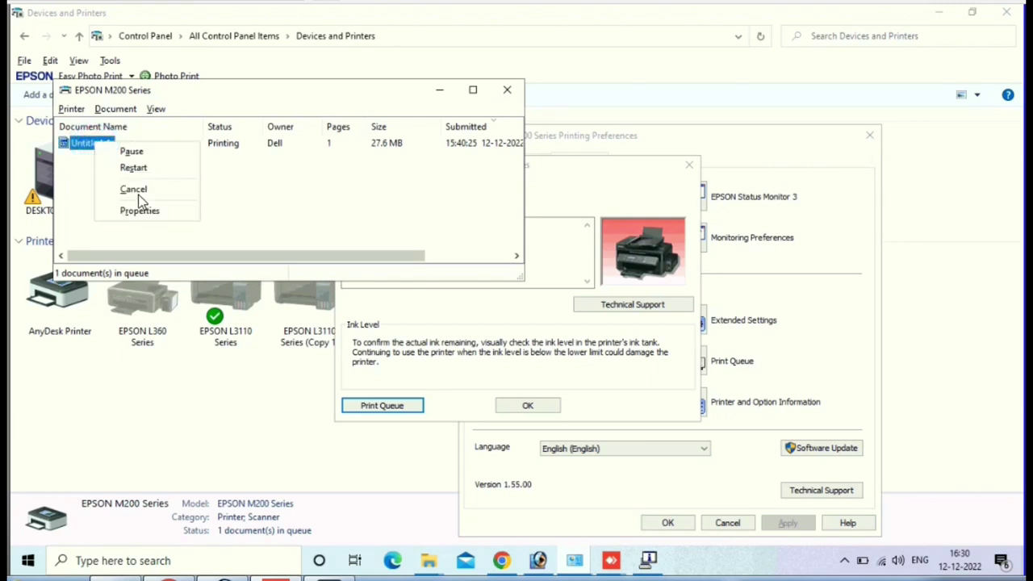
{"action": "left_click", "coordinate": [135, 190]}
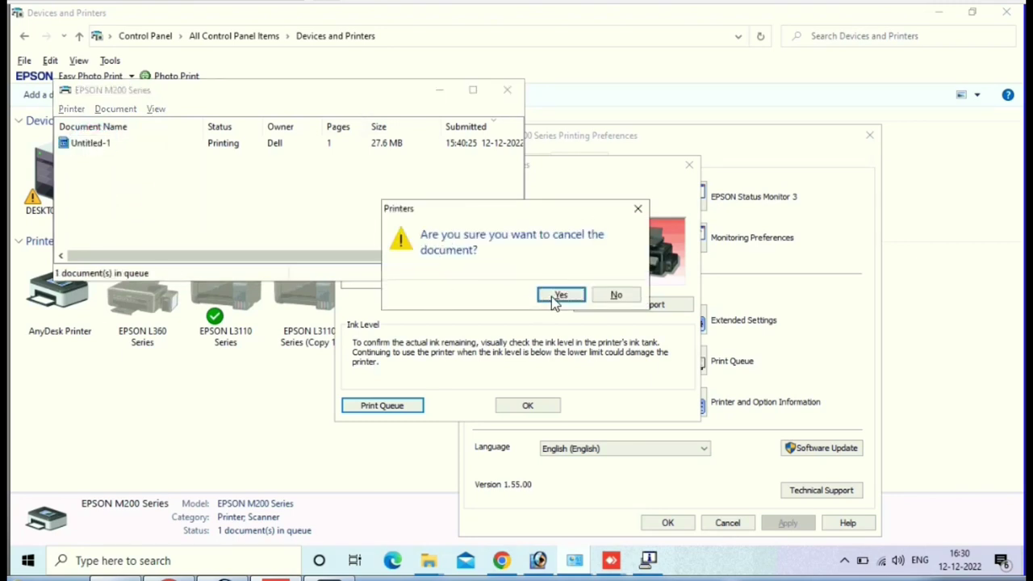
{"action": "left_click", "coordinate": [561, 295]}
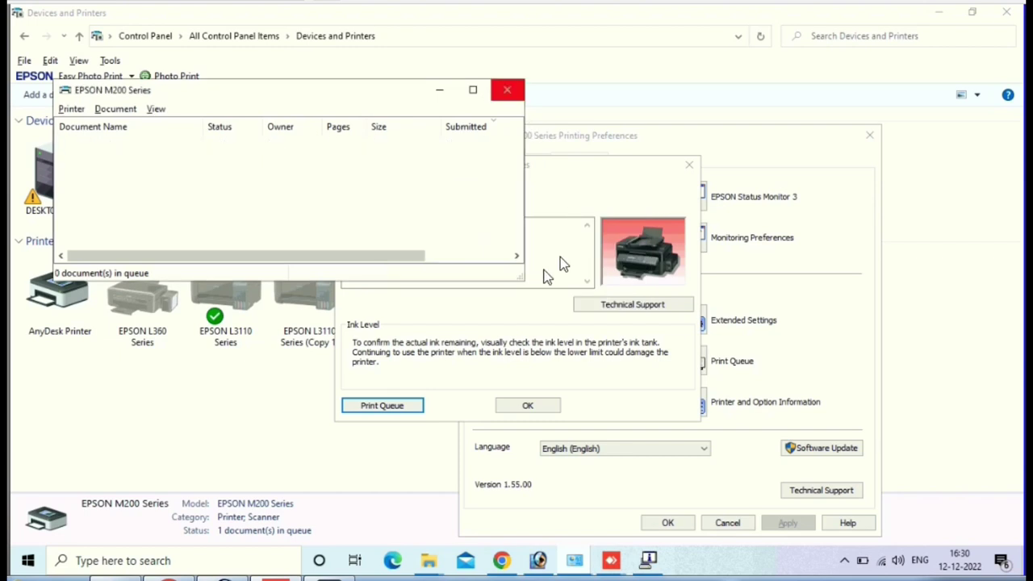
{"action": "left_click", "coordinate": [509, 90]}
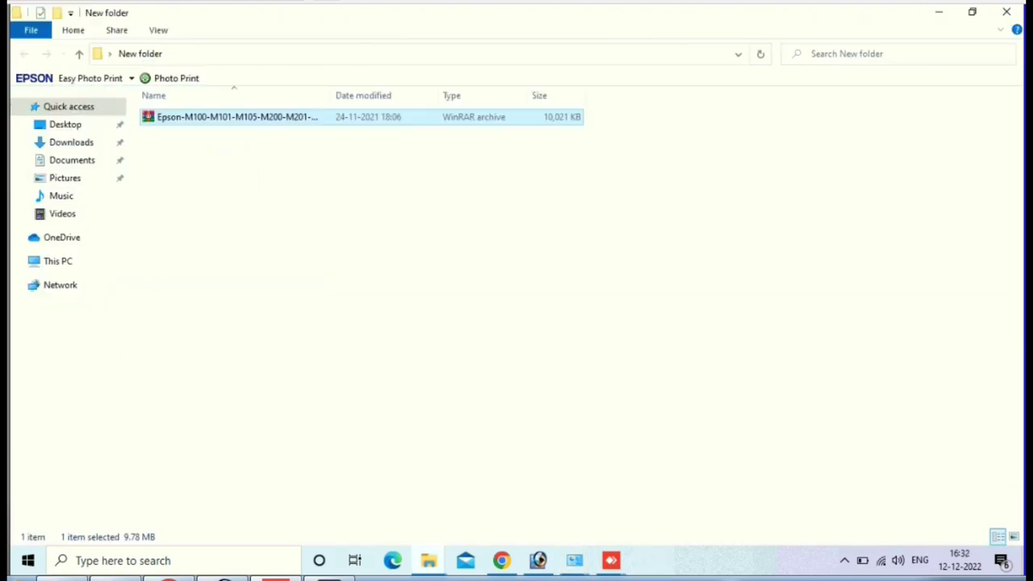
Step: Run the Adjustment Program executable from the Epson WinRAR archive, entering the archive password
{"action": "double_click", "coordinate": [277, 120]}
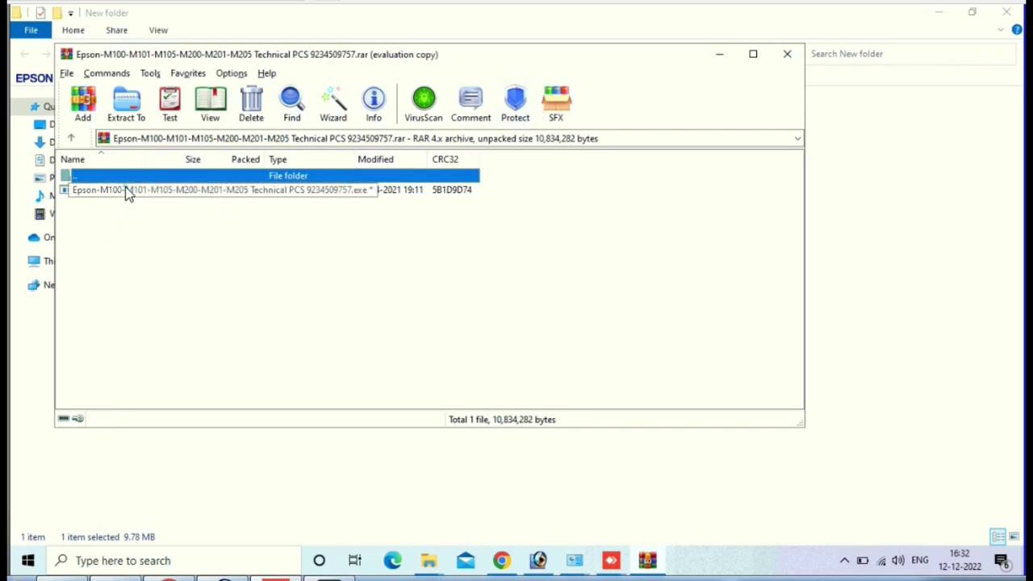
{"action": "left_click", "coordinate": [125, 190]}
{"action": "double_click", "coordinate": [125, 190]}
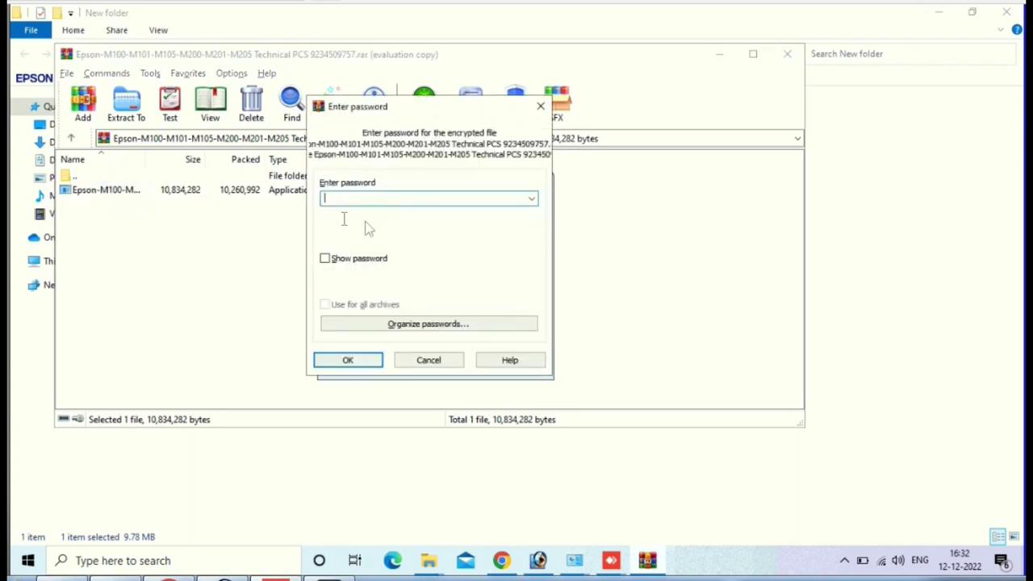
{"action": "left_click", "coordinate": [416, 194]}
{"action": "type", "text": "123456"}
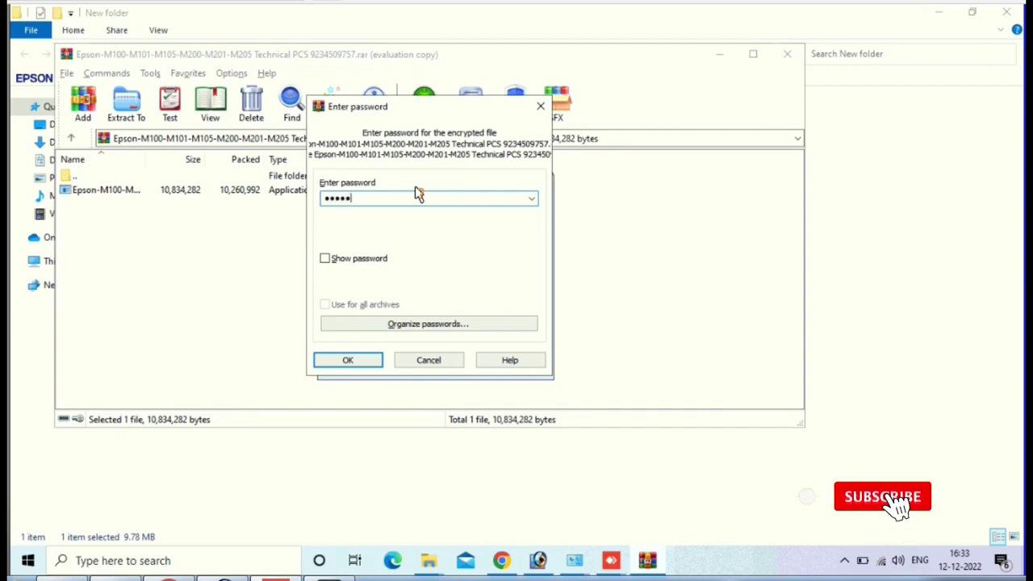
{"action": "key", "text": "Return"}
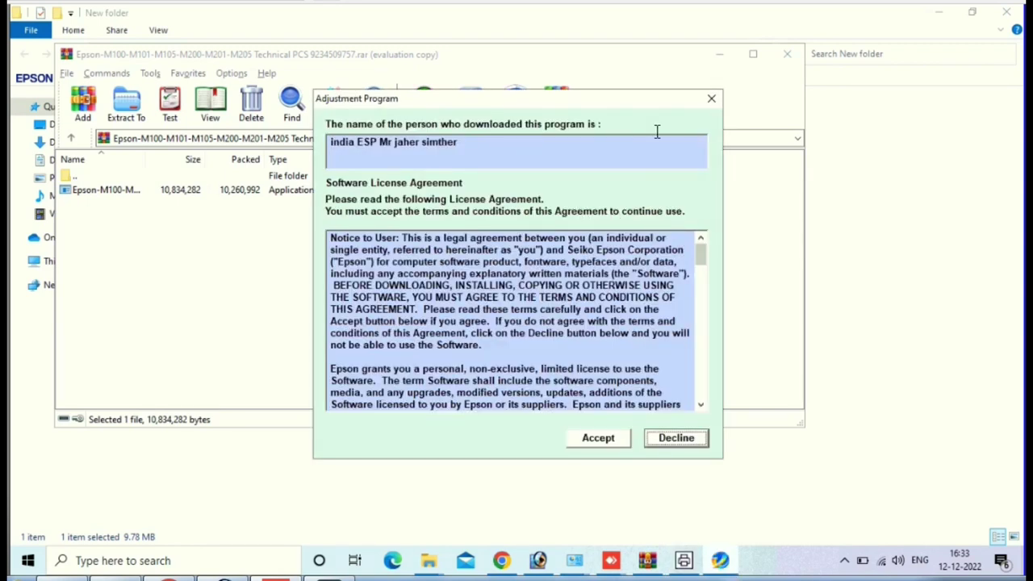
Step: Accept the license and set the port to USB005 (M200 Series)
{"action": "left_click", "coordinate": [598, 439]}
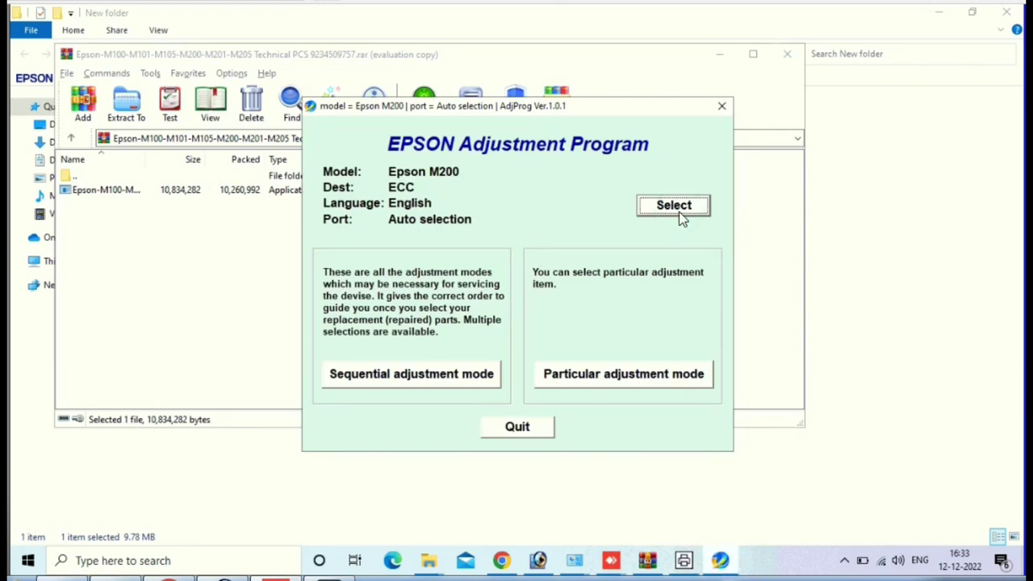
{"action": "left_click", "coordinate": [677, 208]}
{"action": "left_click", "coordinate": [535, 353]}
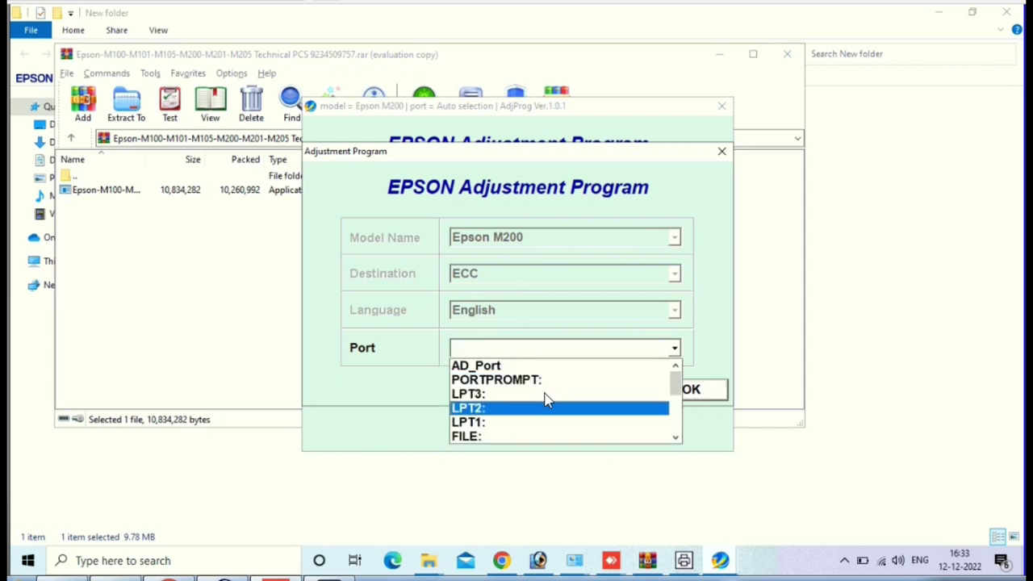
{"action": "scroll", "coordinate": [542, 399], "scroll_direction": "down", "scroll_amount": 5}
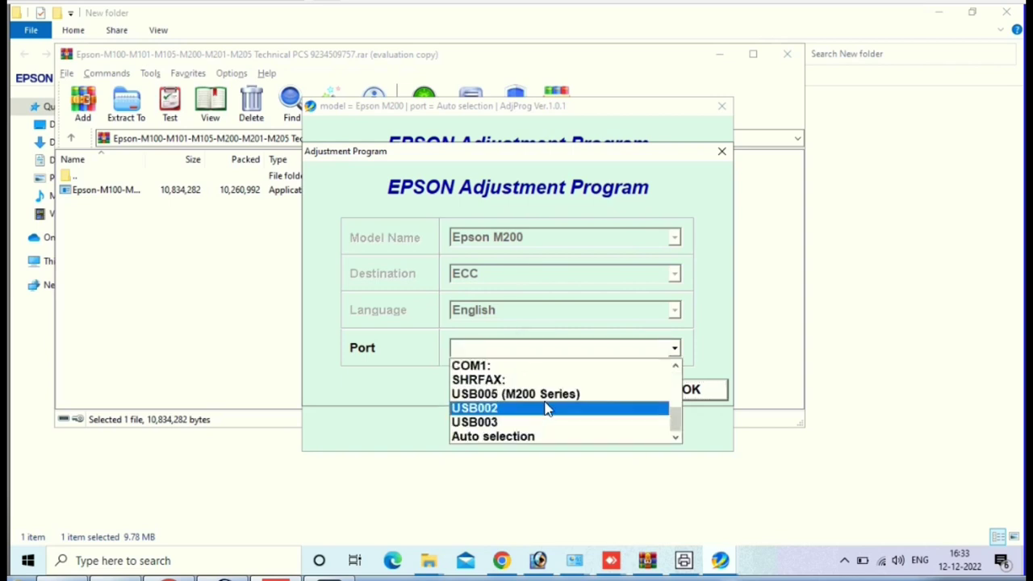
{"action": "left_click", "coordinate": [549, 393]}
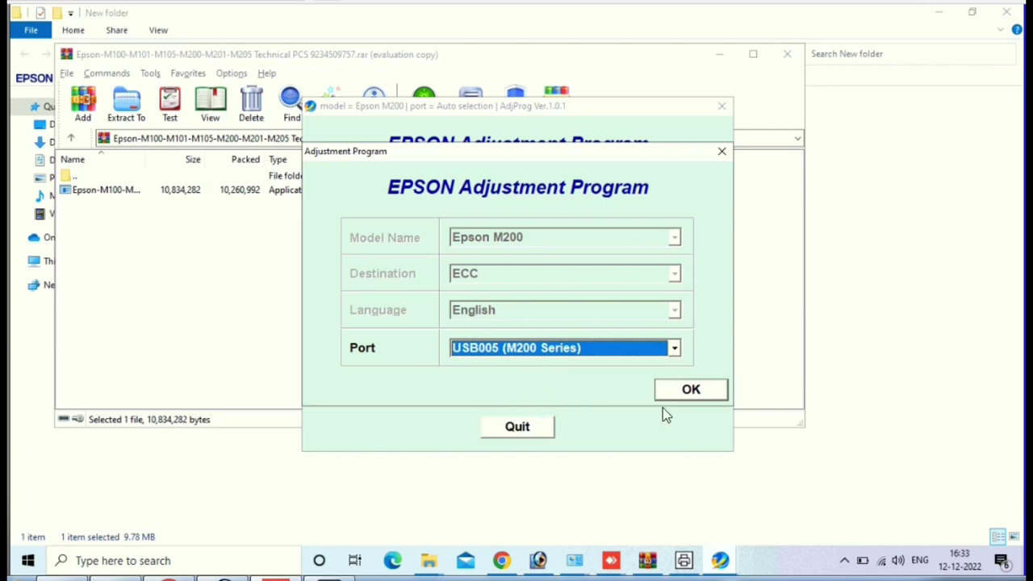
{"action": "left_click", "coordinate": [690, 392]}
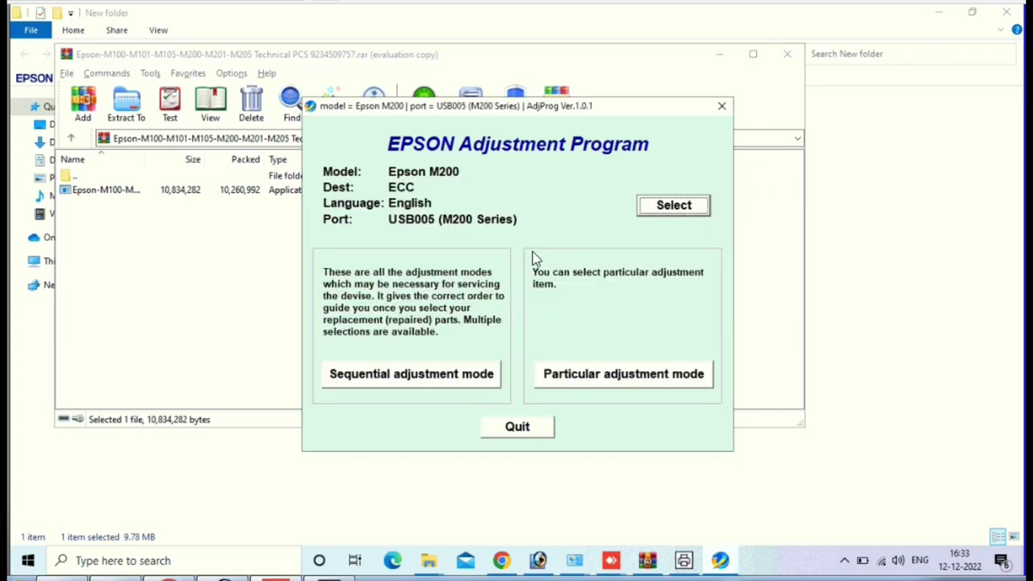
Step: Open Waste ink pad counter from the Particular adjustment mode list
{"action": "left_click", "coordinate": [620, 376]}
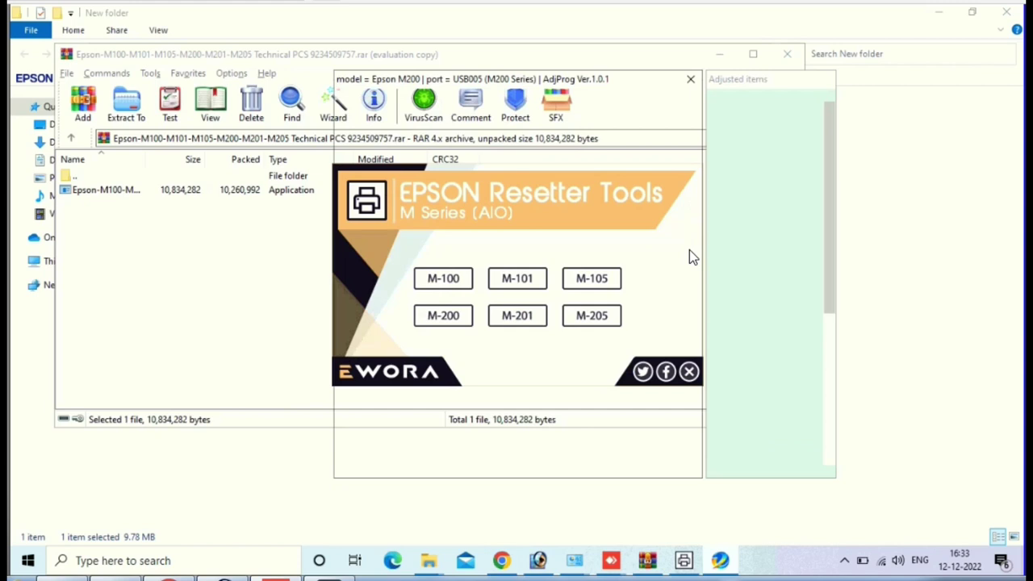
{"action": "mouse_move", "coordinate": [686, 203]}
{"action": "left_mouse_down"}
{"action": "mouse_move", "coordinate": [674, 297]}
{"action": "mouse_move", "coordinate": [553, 353]}
{"action": "left_mouse_up"}
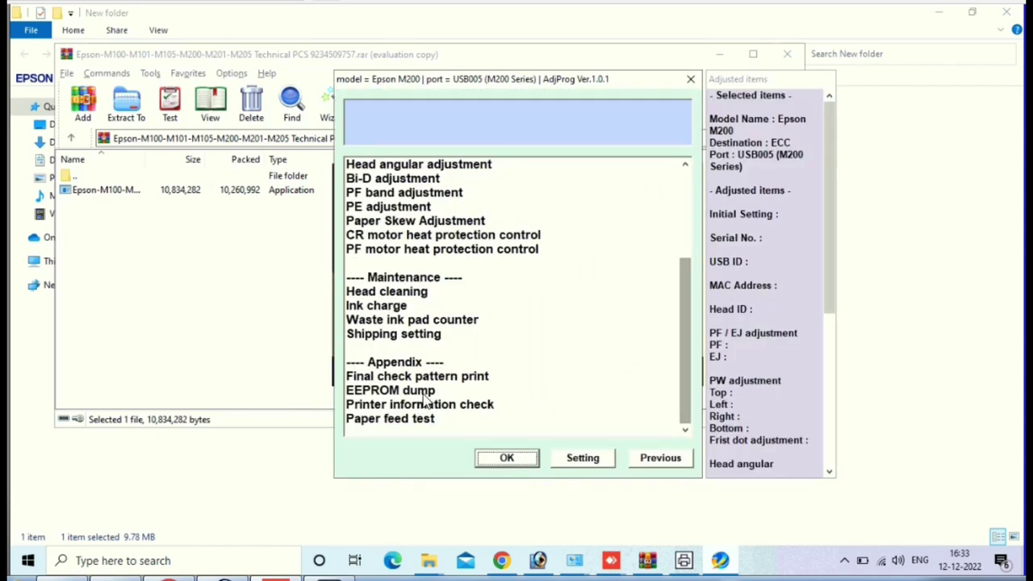
{"action": "left_click", "coordinate": [463, 321]}
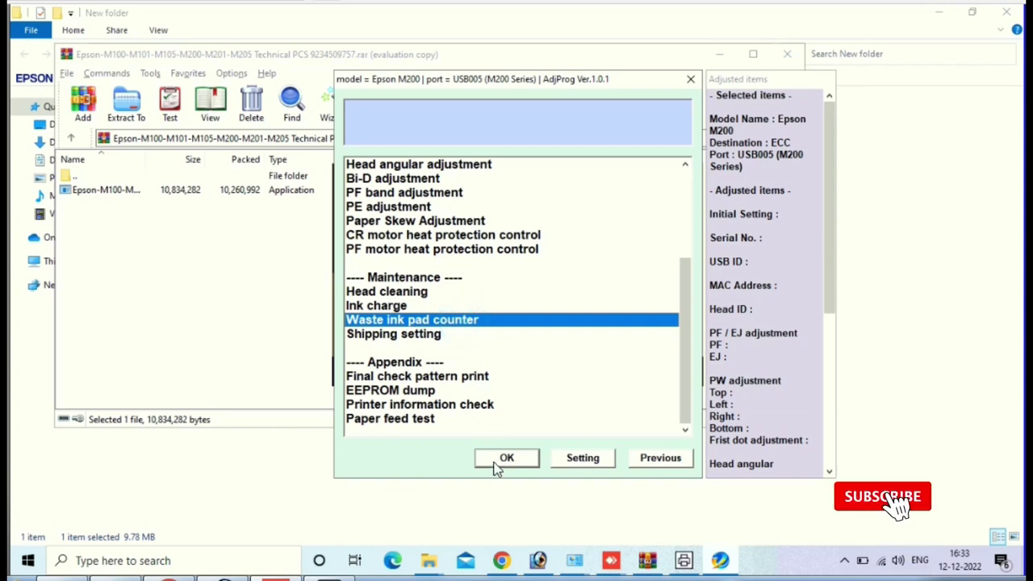
{"action": "left_click", "coordinate": [491, 458]}
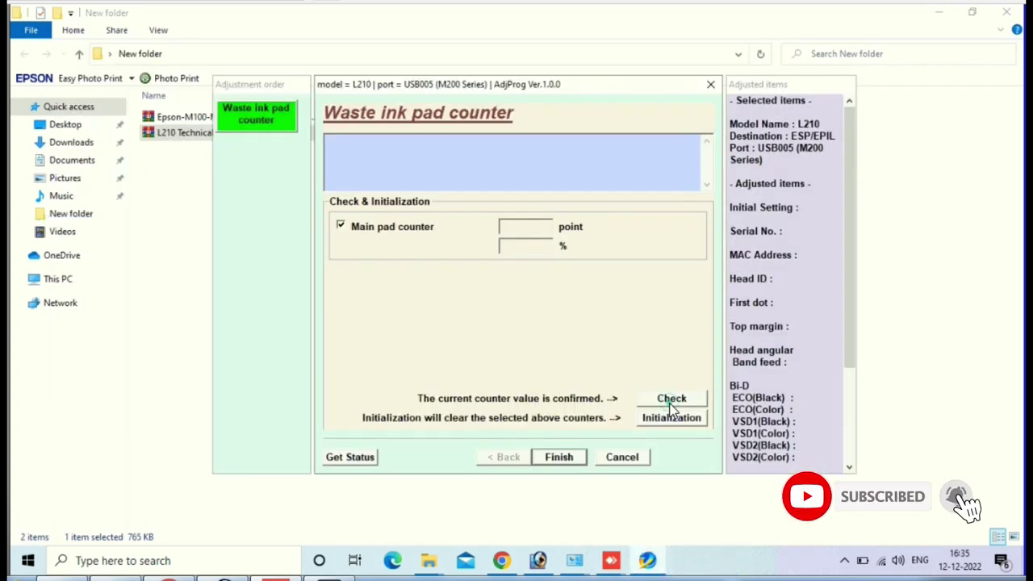
Step: Check the counter (14754 points, 227%) and initialize the Main pad counter
{"action": "left_click", "coordinate": [669, 397]}
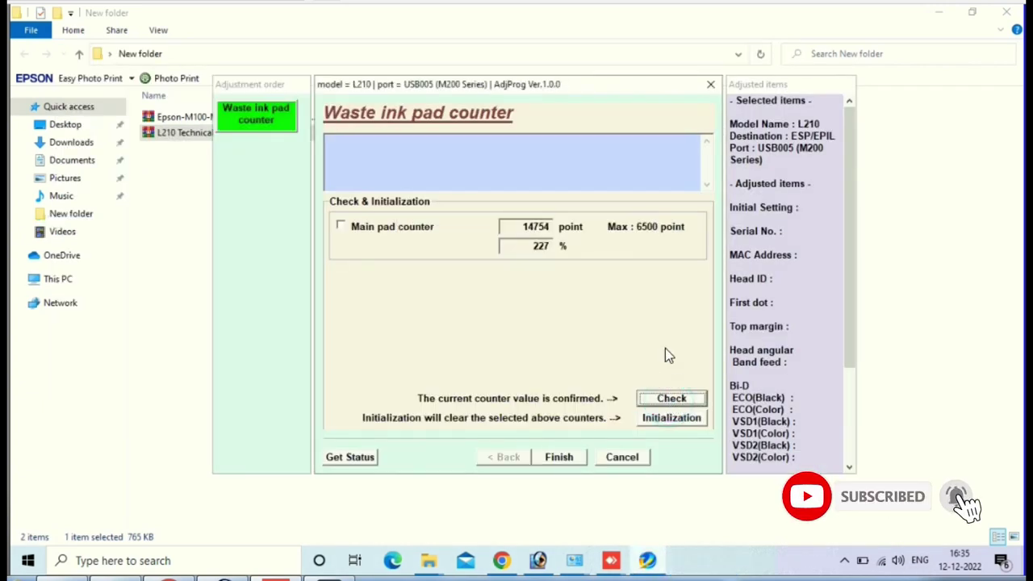
{"action": "left_click", "coordinate": [340, 227]}
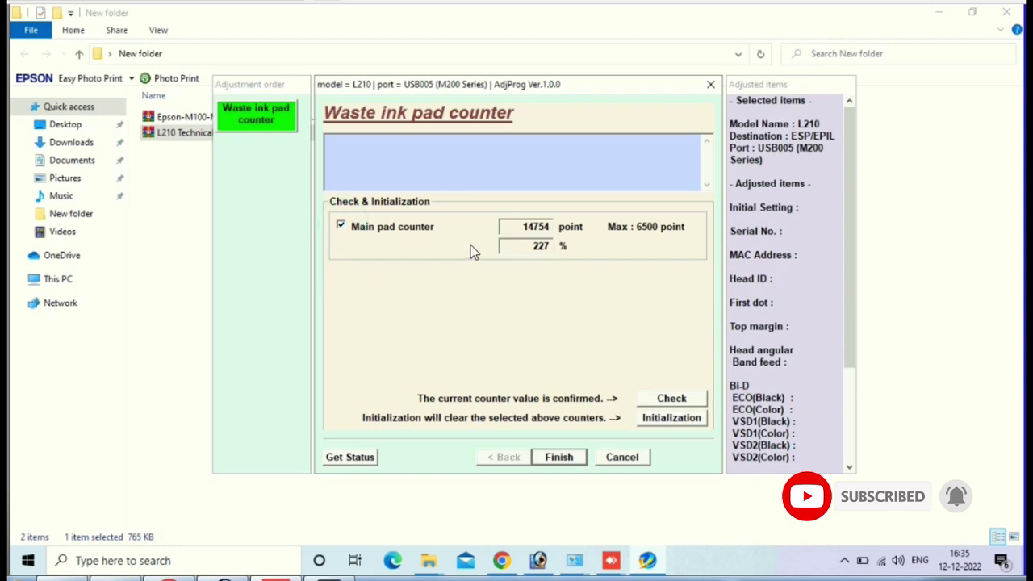
{"action": "left_click", "coordinate": [673, 418]}
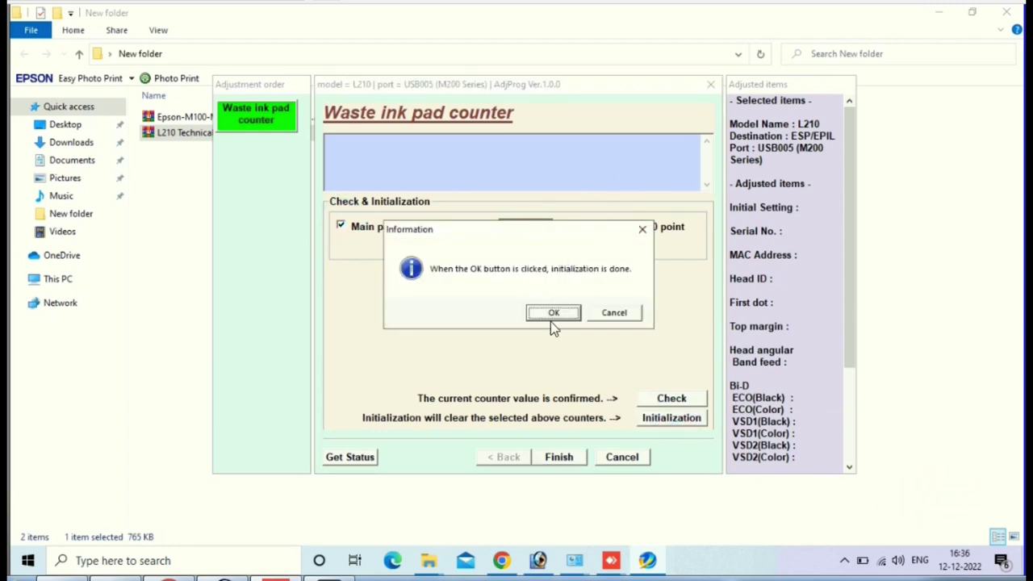
{"action": "left_click", "coordinate": [553, 315]}
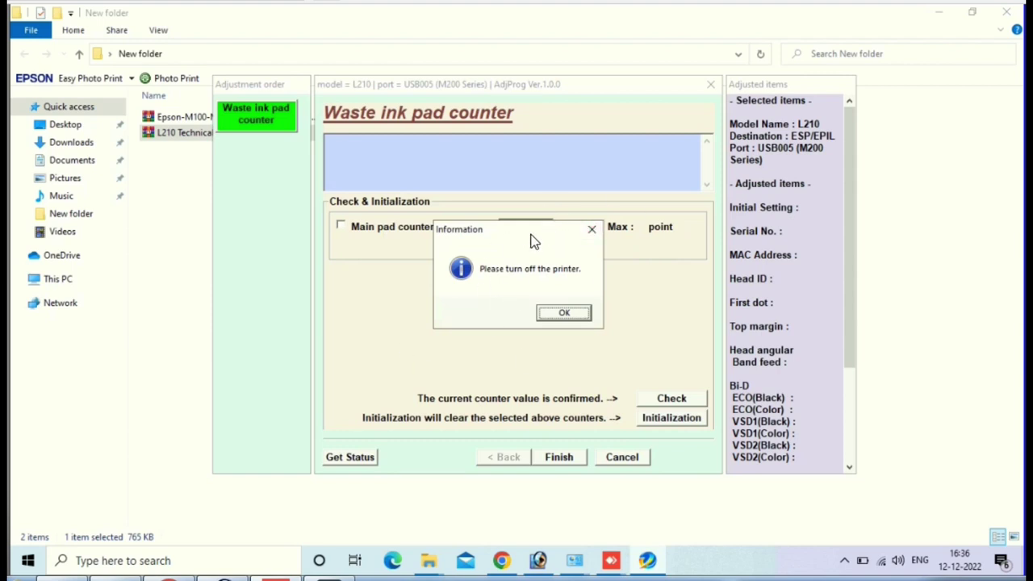
Step: Acknowledge the turn-off-printer prompts and dismiss the initialization success message
{"action": "left_click_drag", "start_coordinate": [530, 240], "coordinate": [396, 92]}
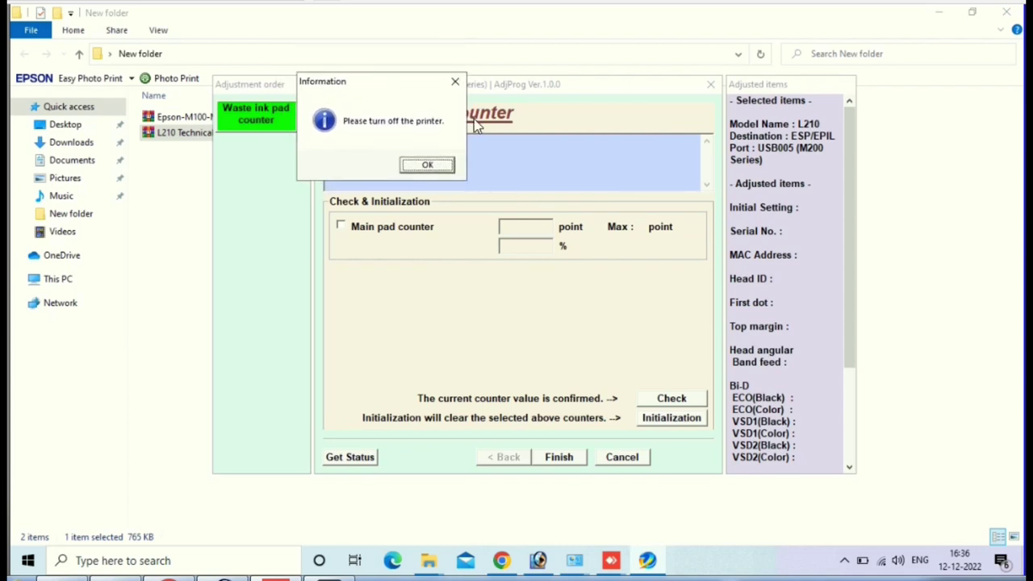
{"action": "left_click", "coordinate": [406, 97]}
{"action": "left_click", "coordinate": [443, 170]}
{"action": "left_click", "coordinate": [566, 319]}
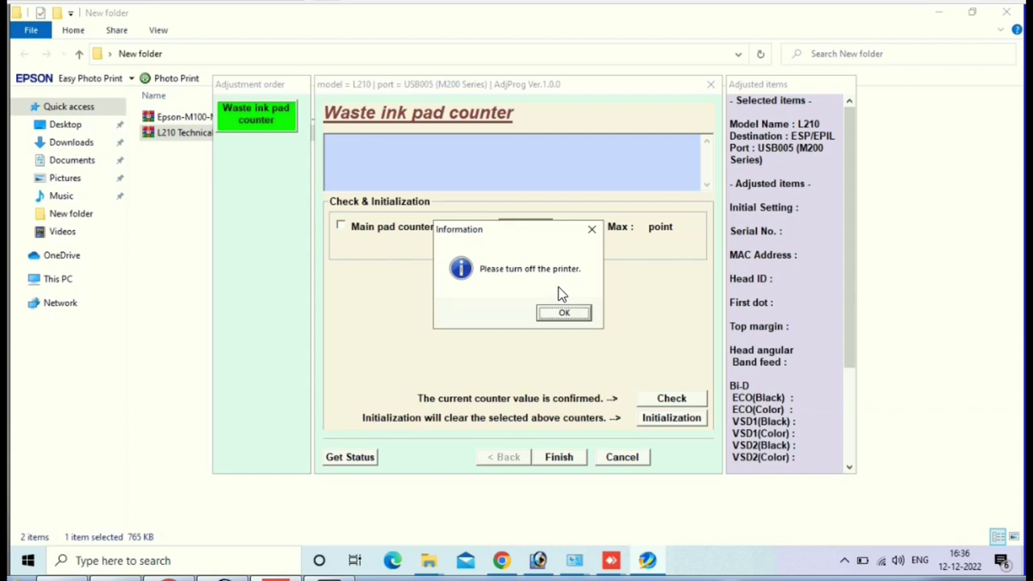
{"action": "left_click", "coordinate": [550, 313]}
{"action": "left_click_drag", "start_coordinate": [539, 230], "coordinate": [518, 299]}
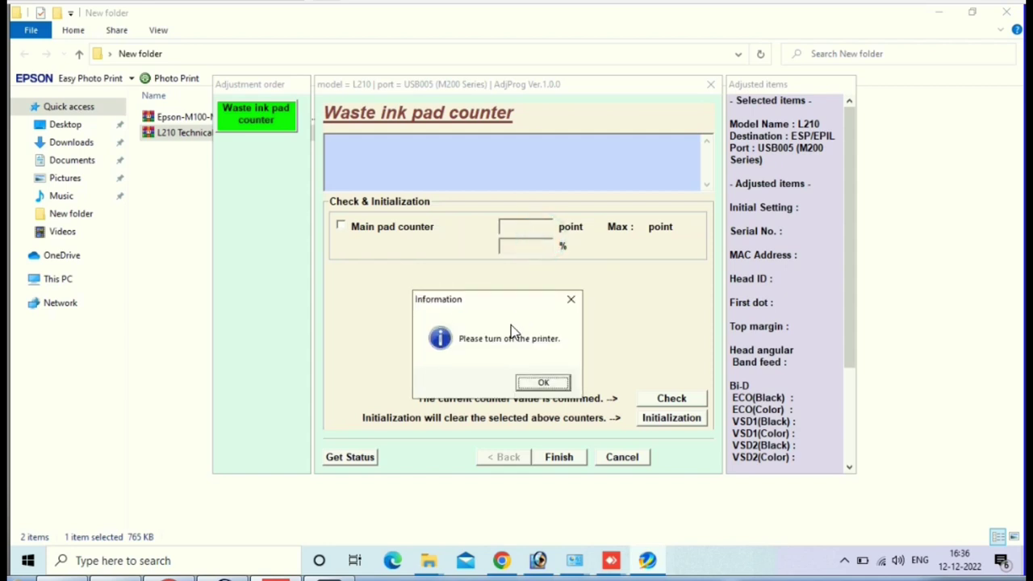
{"action": "left_click", "coordinate": [546, 383]}
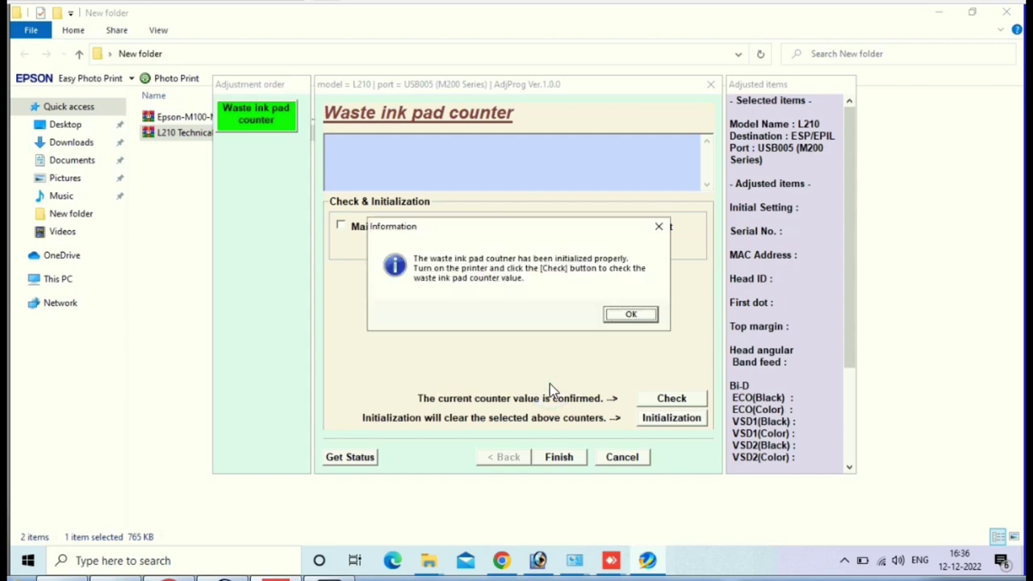
{"action": "left_click", "coordinate": [631, 315]}
Step: Get the printer status, showing ready to print with all four inks at 100%
{"action": "left_click", "coordinate": [342, 458]}
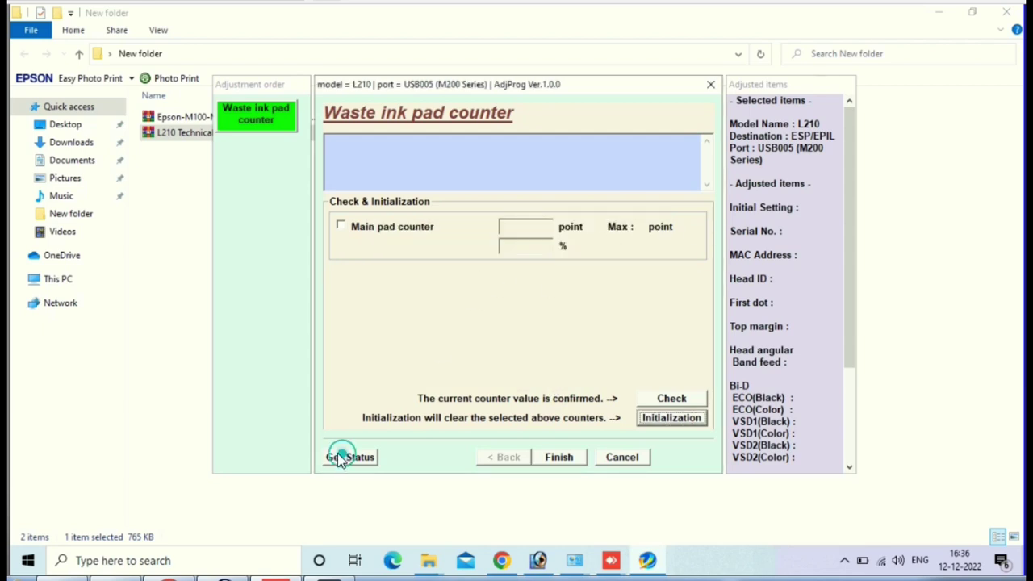